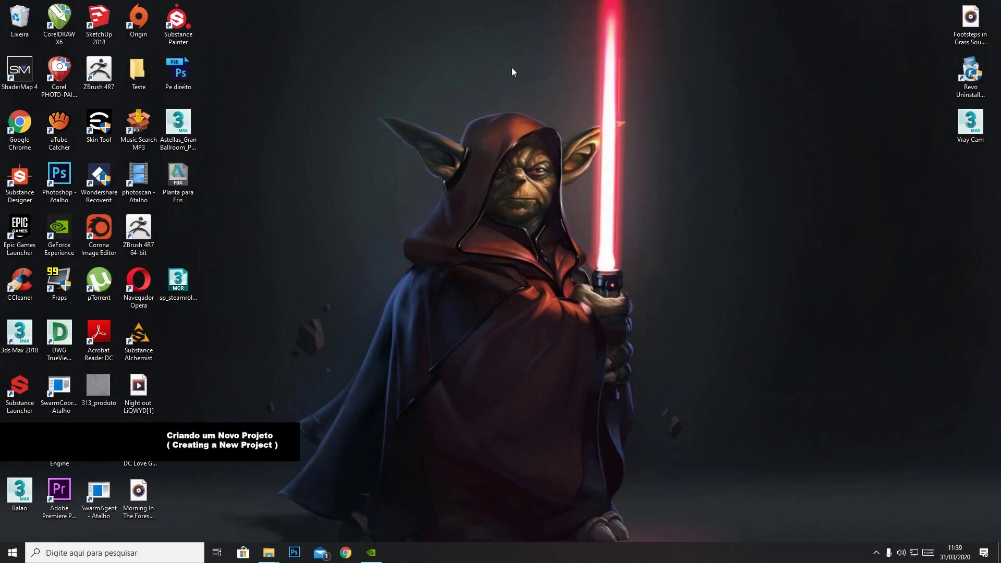
Launch the Epic Games Launcher and show its Library of engines 4.24.3, 4.23.1 and 4.22.3
{"action": "double_click", "coordinate": [28, 240]}
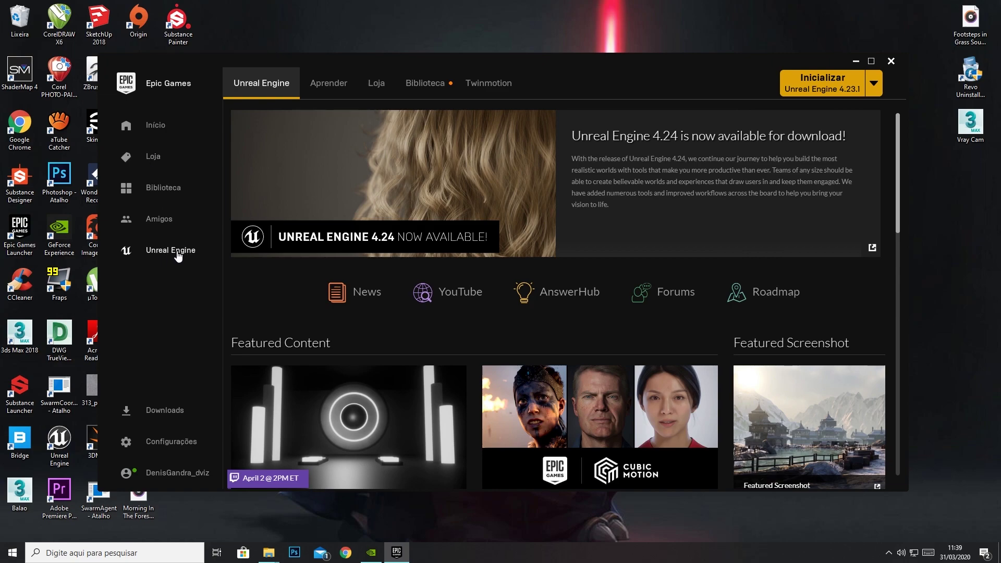
{"action": "left_click", "coordinate": [422, 90]}
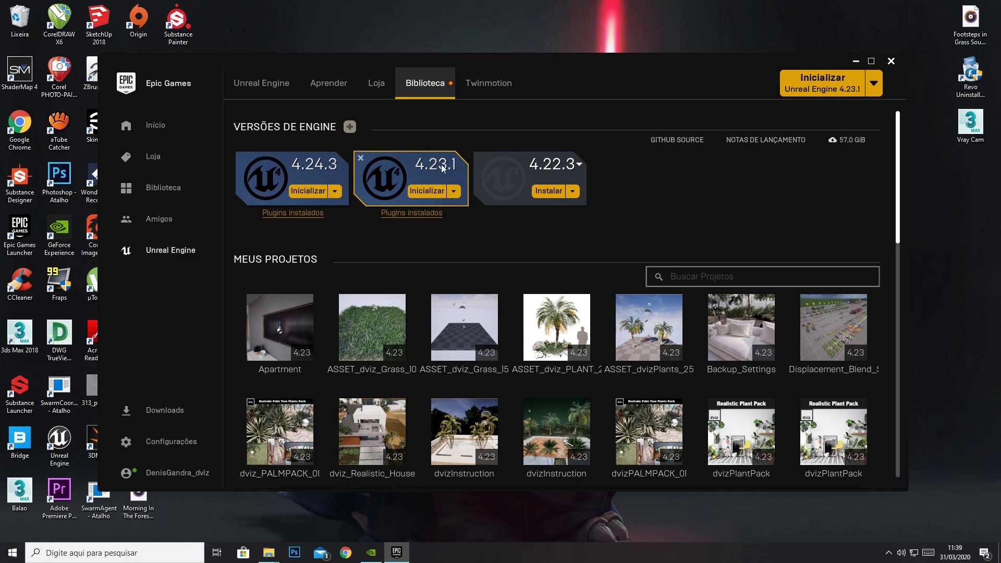
Launch Unreal Engine 4.23.1 from the Library to reach its Project Browser
{"action": "left_click", "coordinate": [422, 193]}
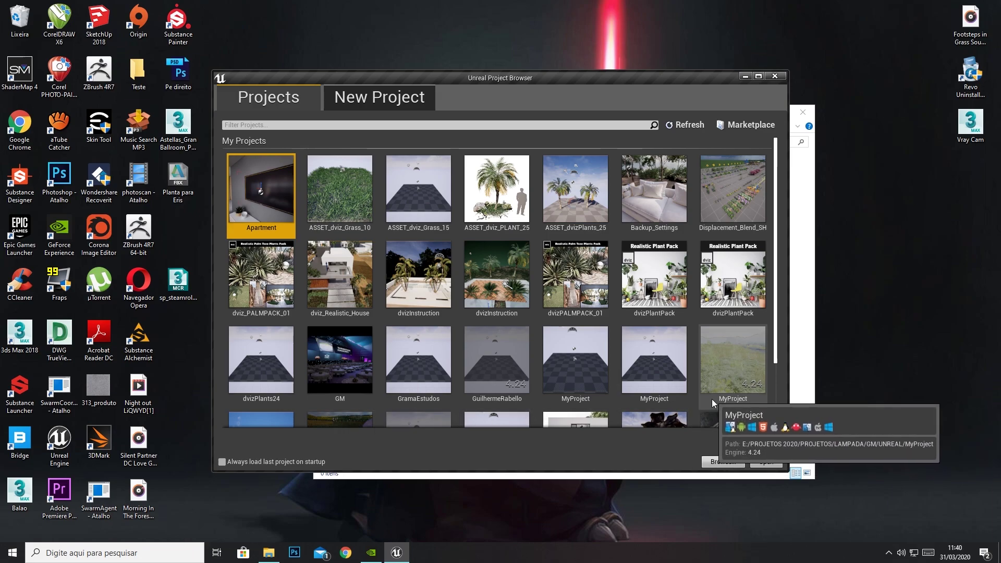
Switch the Project Browser to the New Project page of Blueprint templates
{"action": "left_click", "coordinate": [373, 101]}
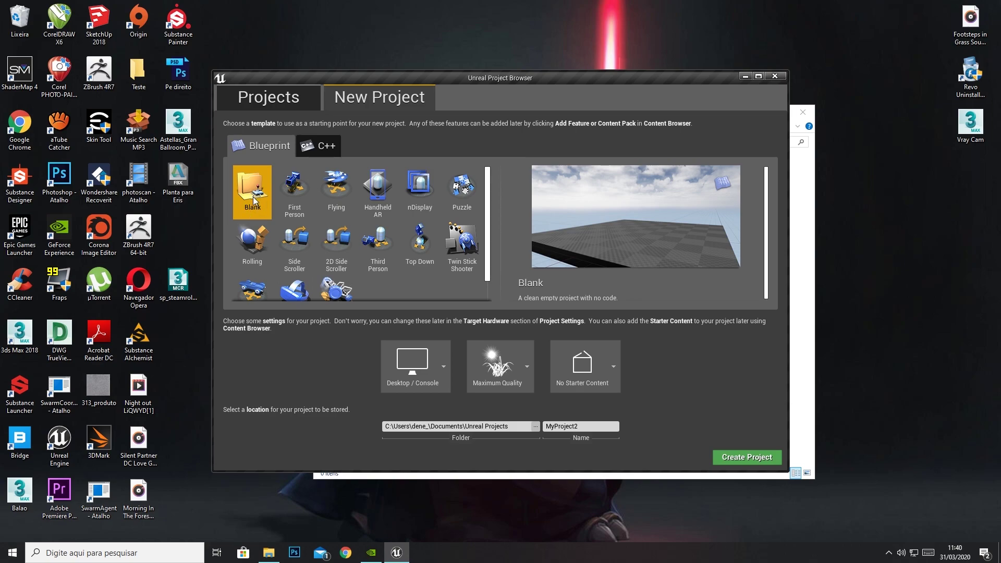
{"action": "left_click", "coordinate": [293, 189]}
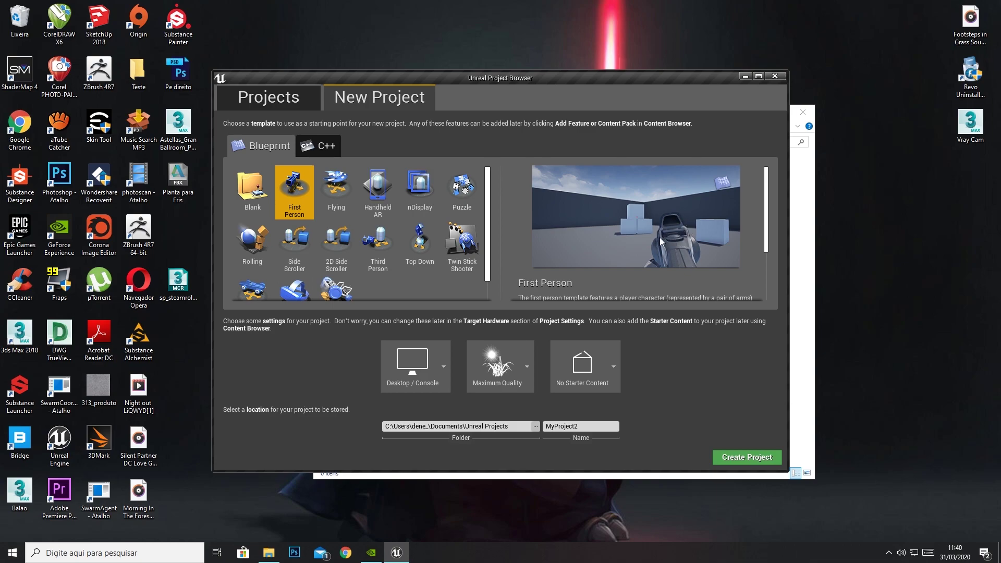
{"action": "left_click", "coordinate": [349, 195]}
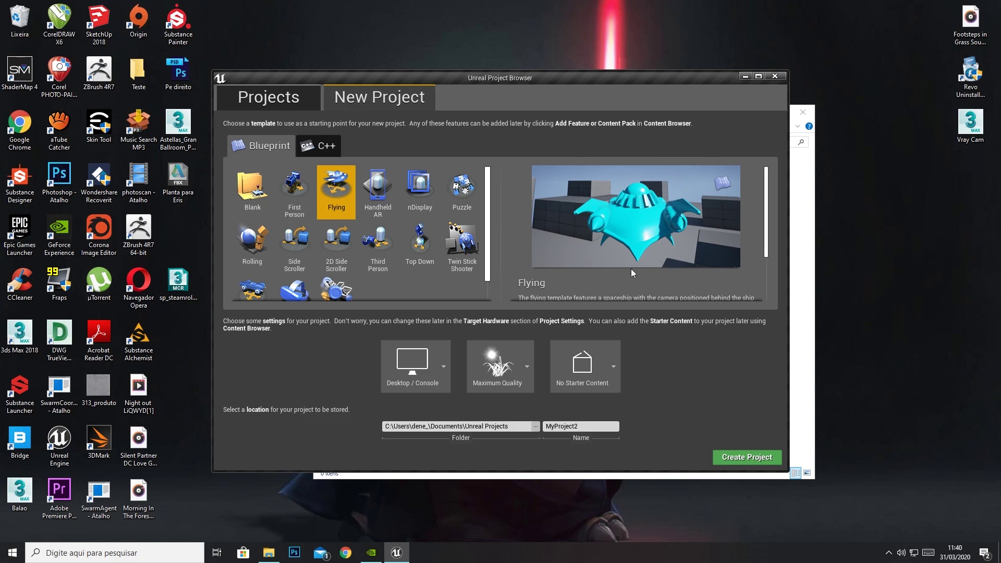
{"action": "left_click", "coordinate": [462, 193]}
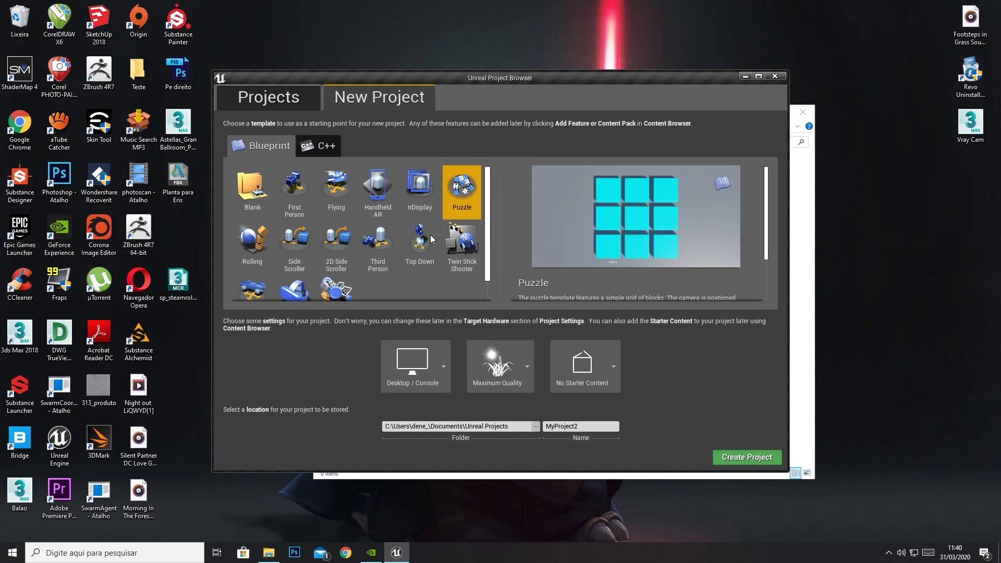
{"action": "left_click", "coordinate": [264, 237]}
{"action": "left_click", "coordinate": [261, 295]}
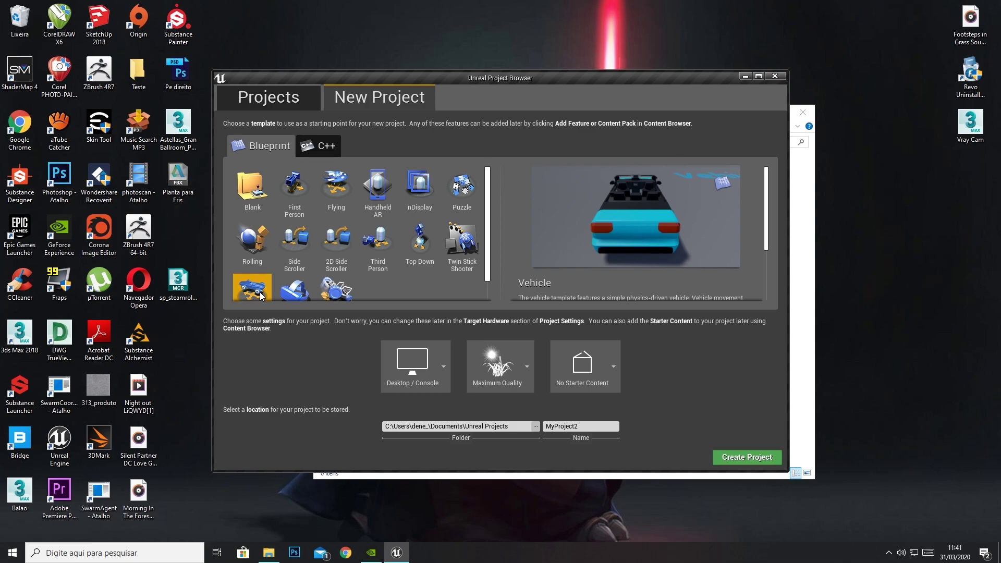
{"action": "scroll", "coordinate": [309, 289], "scroll_direction": "down", "scroll_amount": 1}
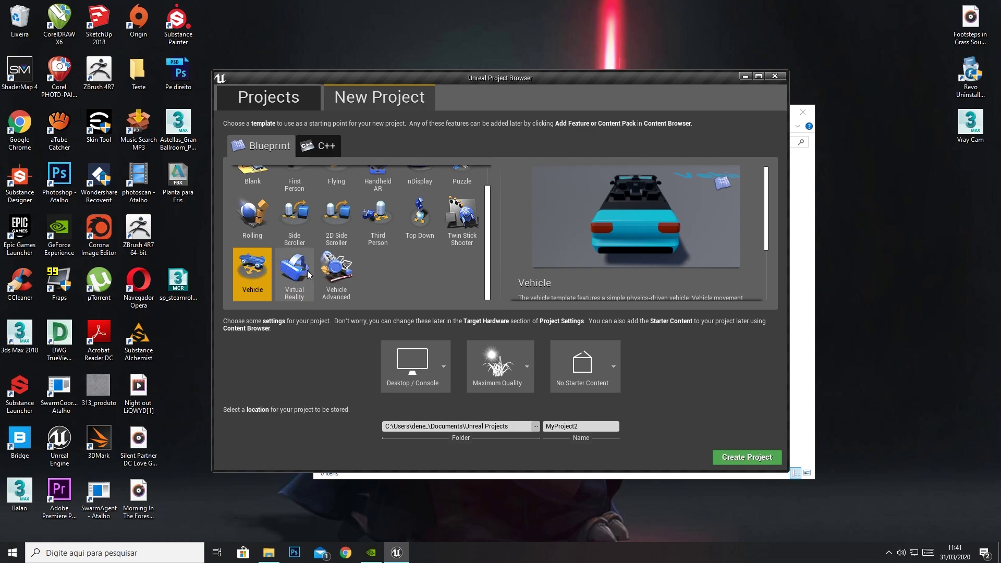
{"action": "left_click", "coordinate": [308, 271]}
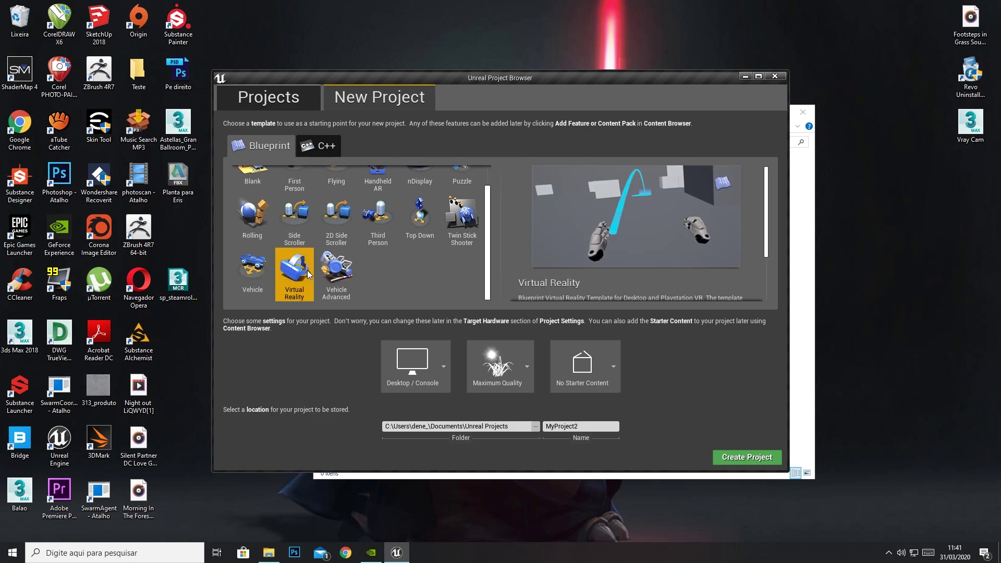
{"action": "scroll", "coordinate": [308, 270], "scroll_direction": "up", "scroll_amount": 2}
{"action": "left_click", "coordinate": [256, 201]}
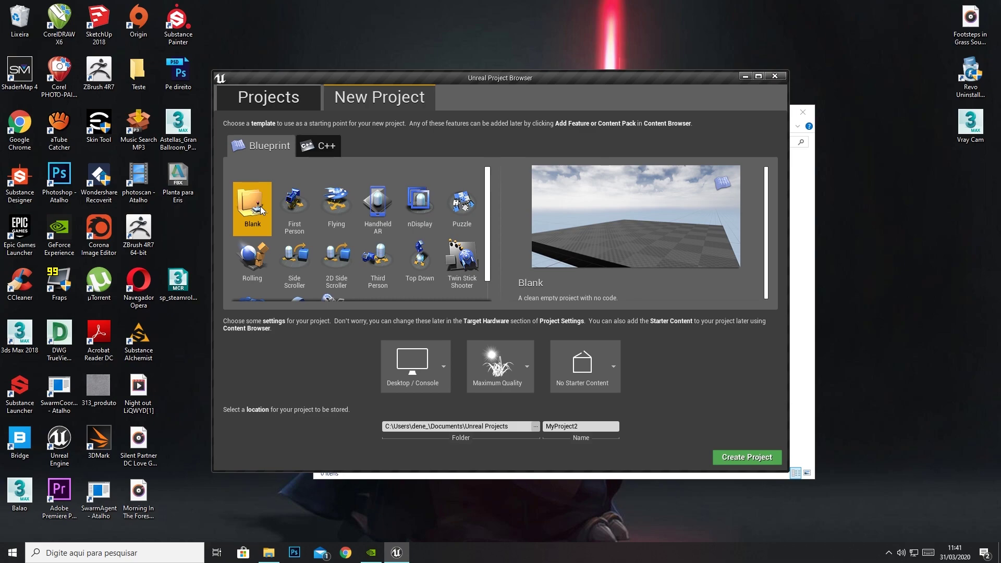
{"action": "left_click", "coordinate": [290, 228]}
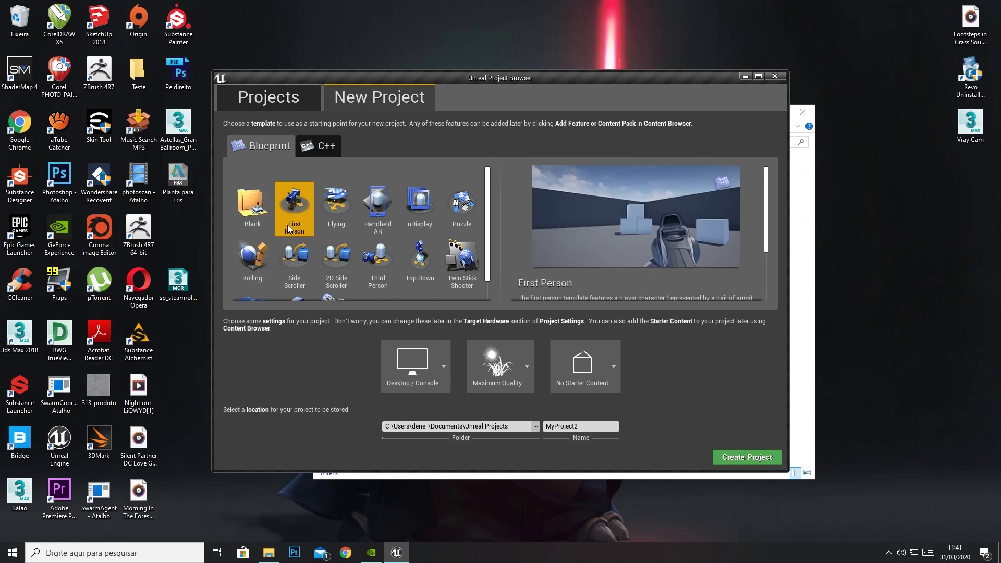
{"action": "left_click", "coordinate": [252, 209]}
{"action": "left_click", "coordinate": [295, 209]}
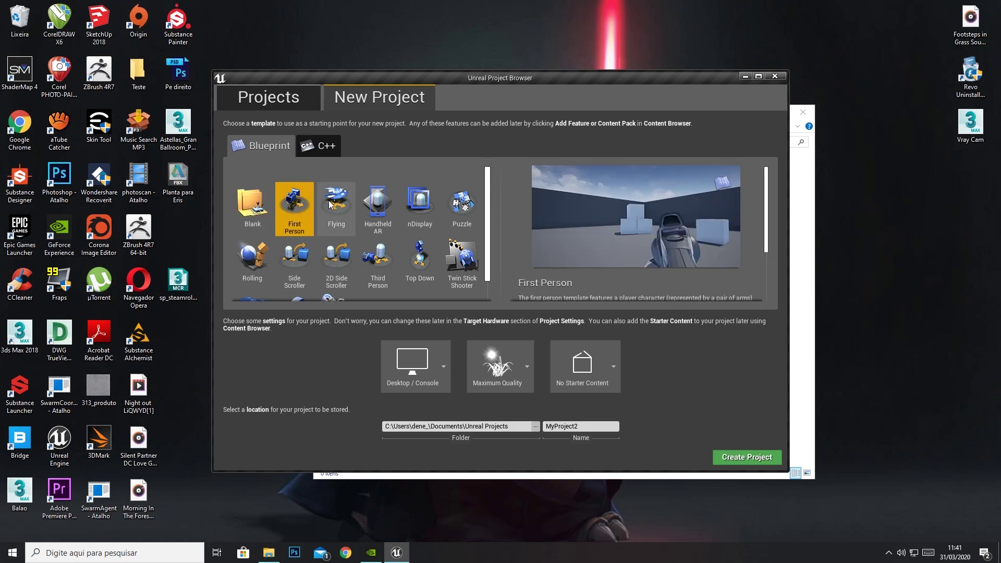
{"action": "left_click", "coordinate": [329, 205]}
{"action": "left_click", "coordinate": [291, 213]}
{"action": "left_click", "coordinate": [252, 209]}
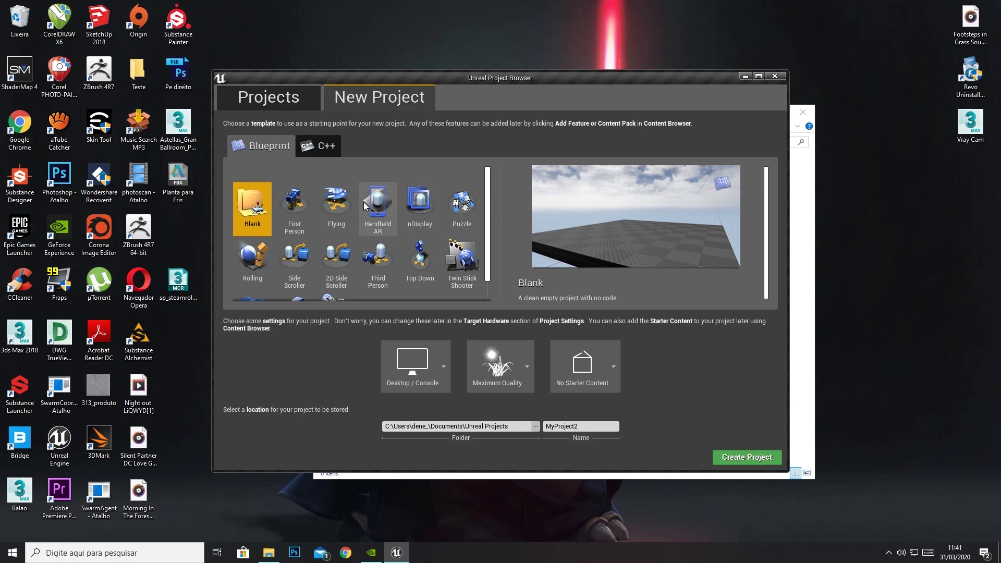
{"action": "left_click", "coordinate": [301, 205]}
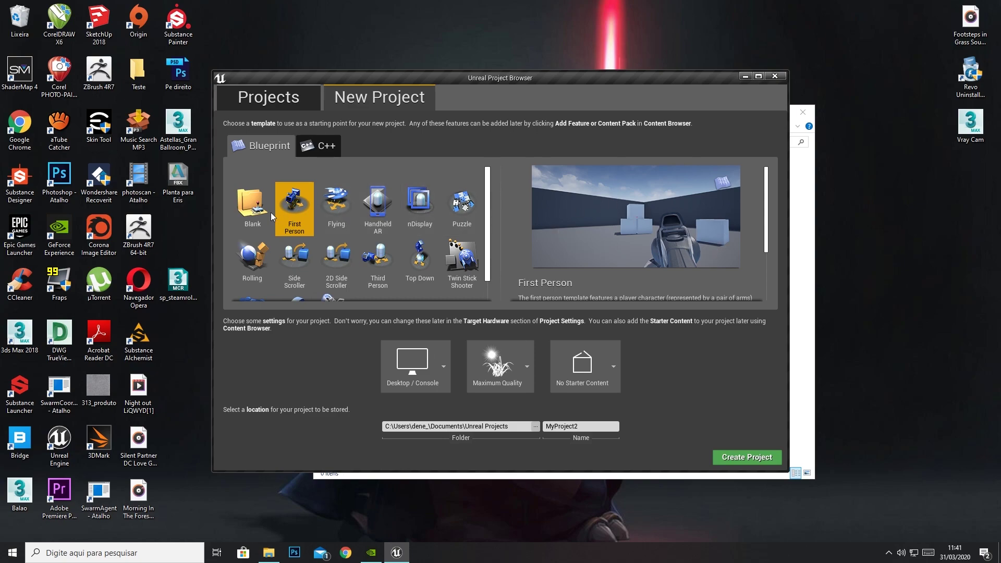
{"action": "left_click", "coordinate": [251, 211]}
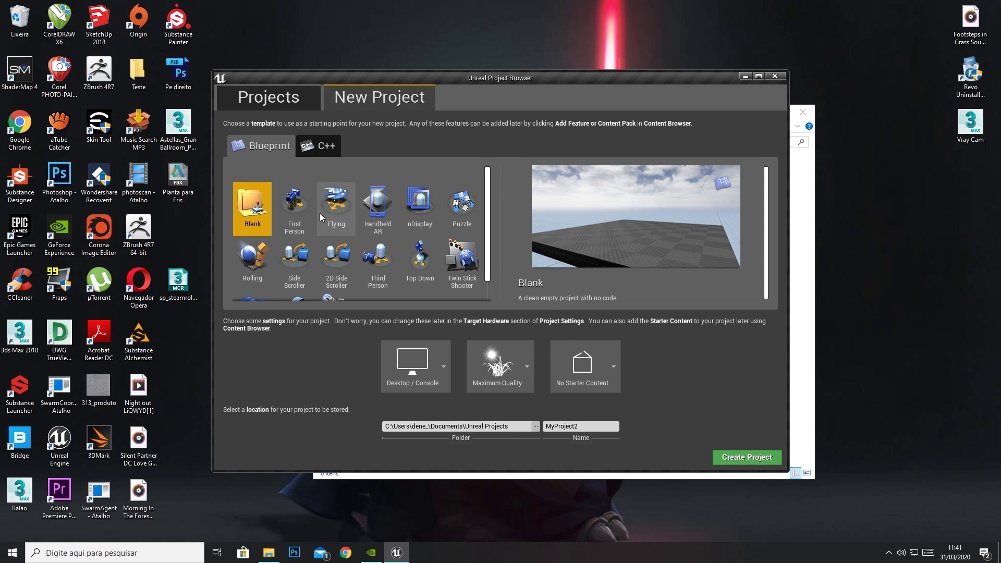
{"action": "left_click", "coordinate": [295, 217]}
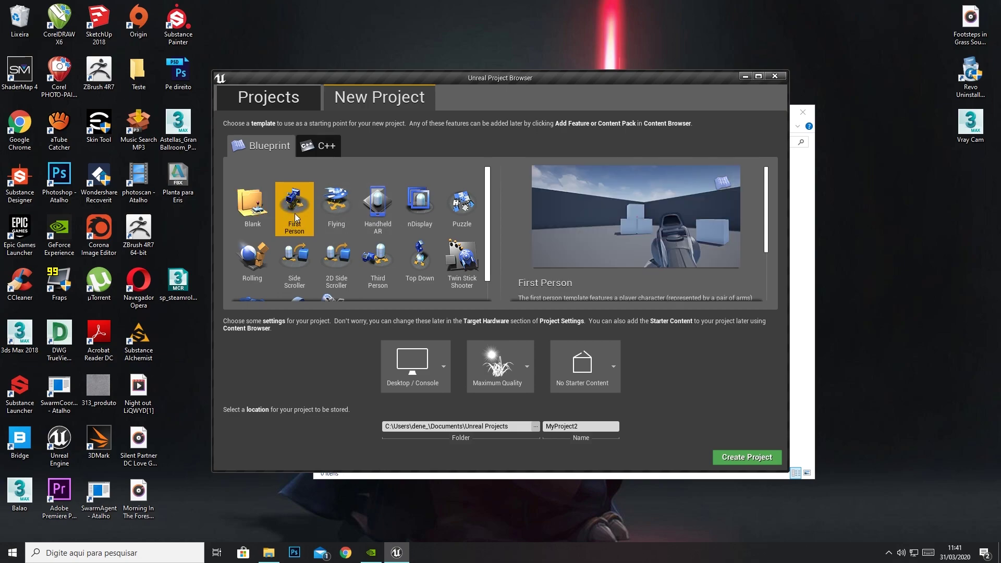
{"action": "scroll", "coordinate": [286, 218], "scroll_direction": "down", "scroll_amount": 1}
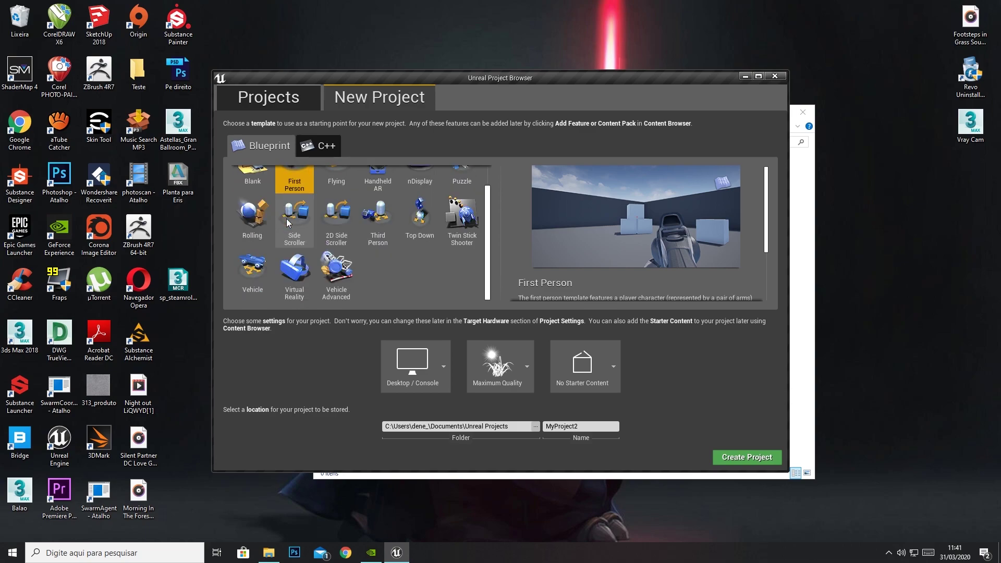
{"action": "scroll", "coordinate": [287, 218], "scroll_direction": "up", "scroll_amount": 1}
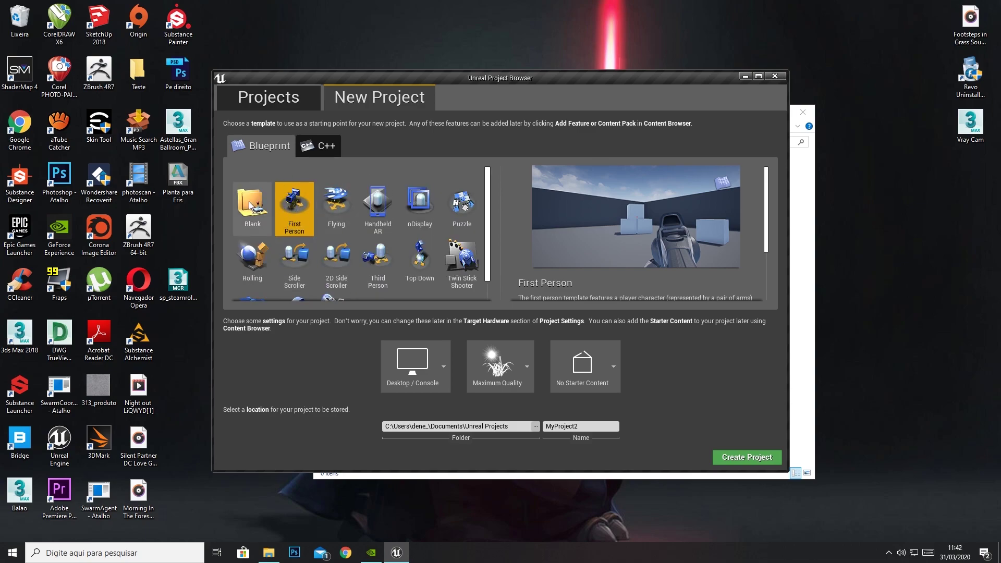
{"action": "left_click", "coordinate": [251, 206]}
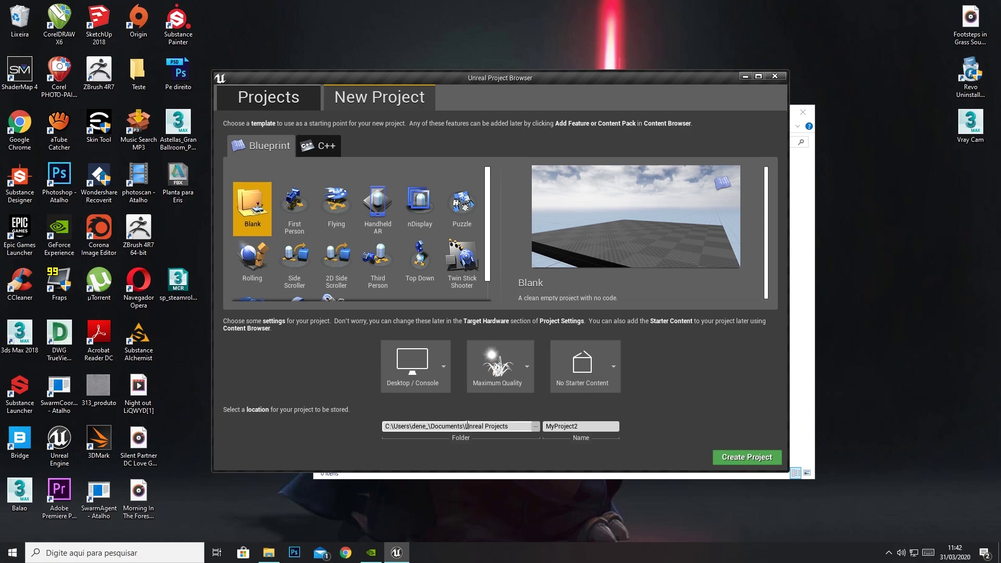
Set the project location to F:\PROJETOS 2019\REALISTIC HOUSE\Course Files\UNREAL\study_house
{"action": "left_click", "coordinate": [535, 426]}
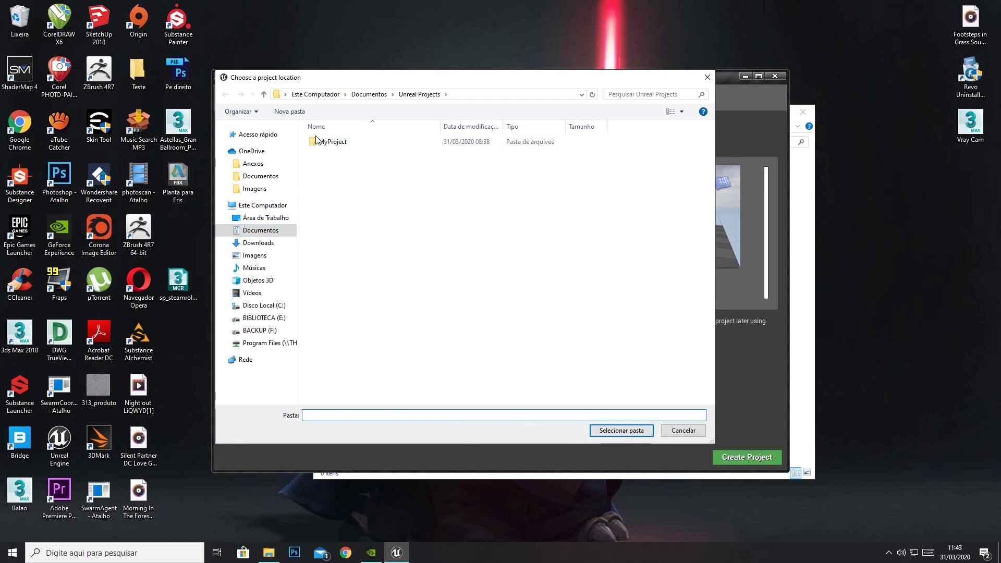
{"action": "left_click", "coordinate": [259, 332]}
{"action": "double_click", "coordinate": [346, 150]}
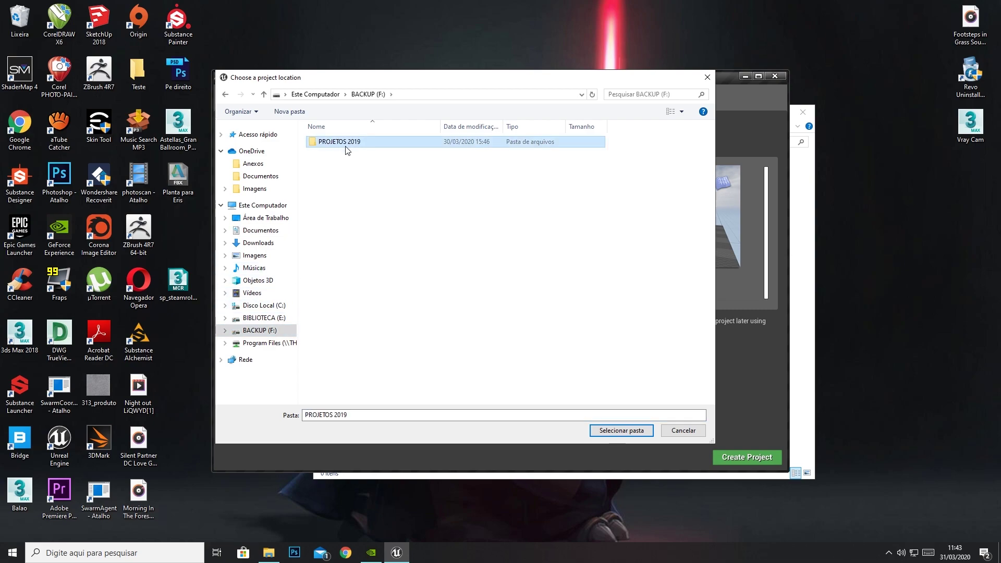
{"action": "double_click", "coordinate": [338, 198]}
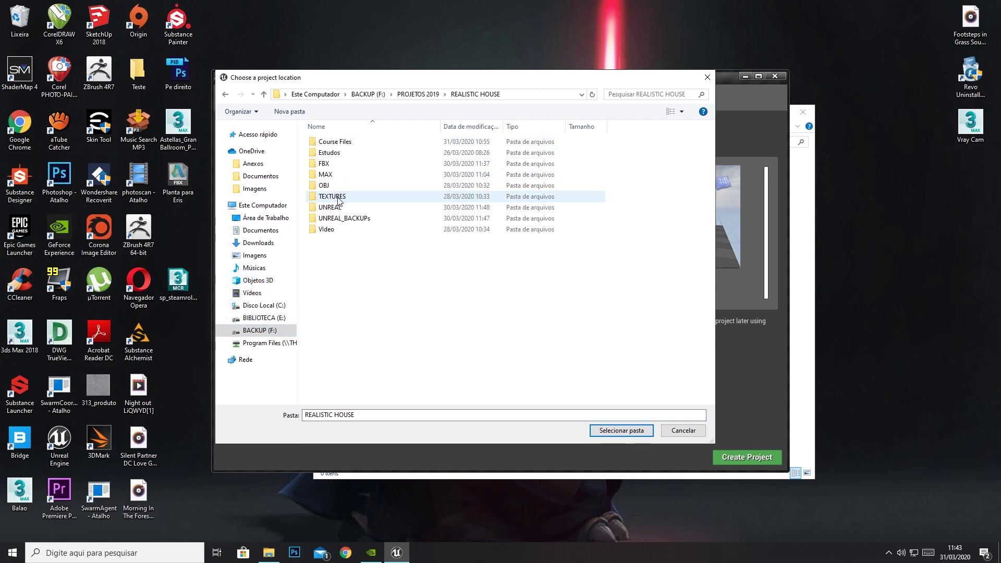
{"action": "double_click", "coordinate": [338, 143]}
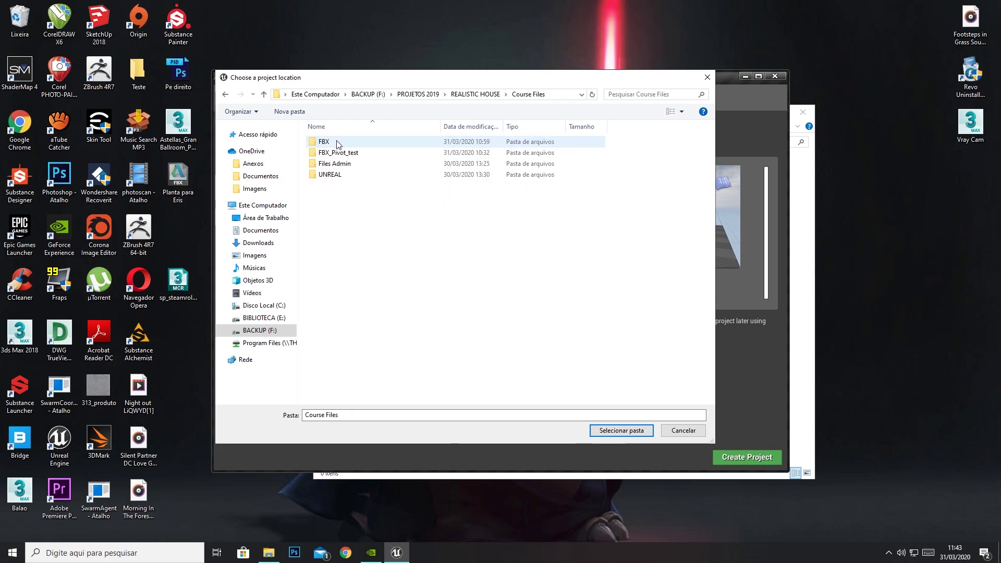
{"action": "double_click", "coordinate": [336, 175]}
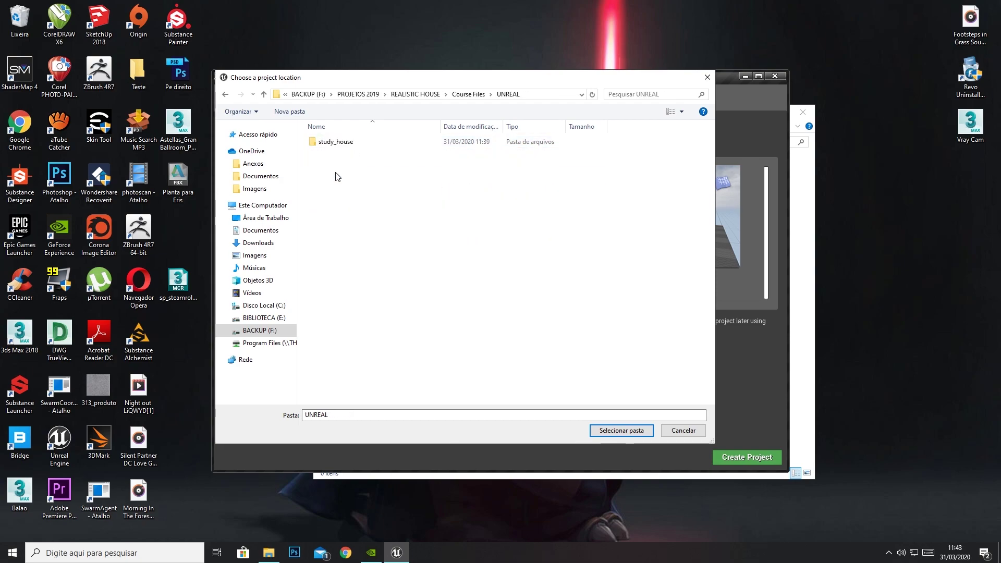
{"action": "left_click", "coordinate": [338, 144]}
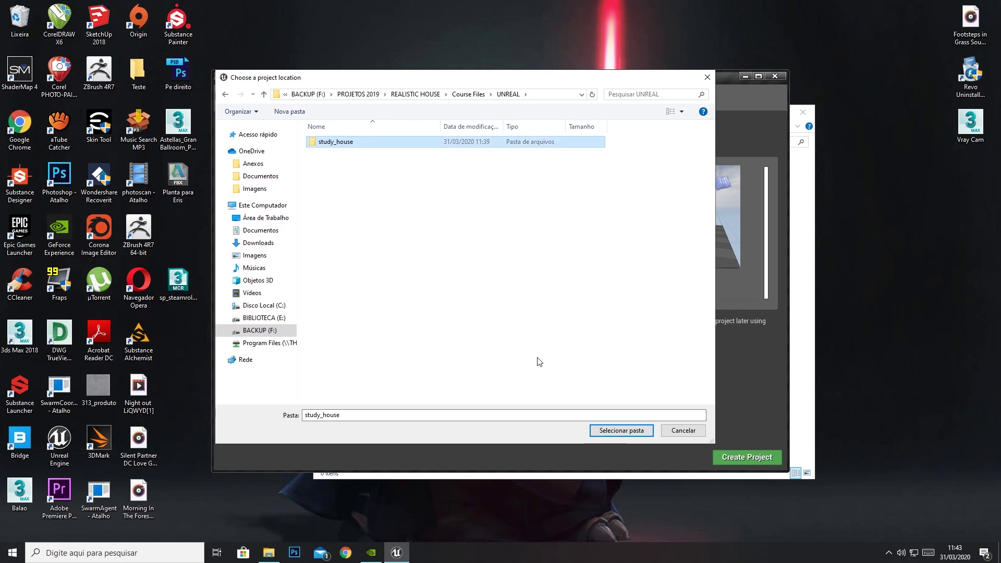
{"action": "left_click", "coordinate": [621, 431]}
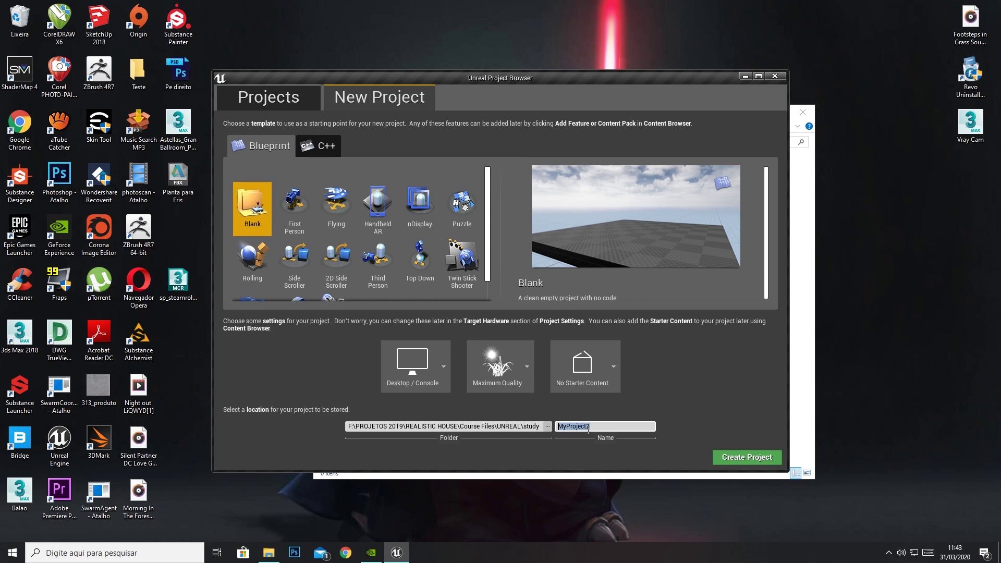
Name the project dviz_Realistc_House, keeping underscores instead of spaces so the name is valid
{"action": "type", "text": "dviz_R"}
{"action": "type", "text": "ealist"}
{"action": "type", "text": "c_H"}
{"action": "type", "text": "ouse"}
{"action": "double_click", "coordinate": [611, 426]}
{"action": "left_click", "coordinate": [595, 428]}
{"action": "key", "text": "BackSpace"}
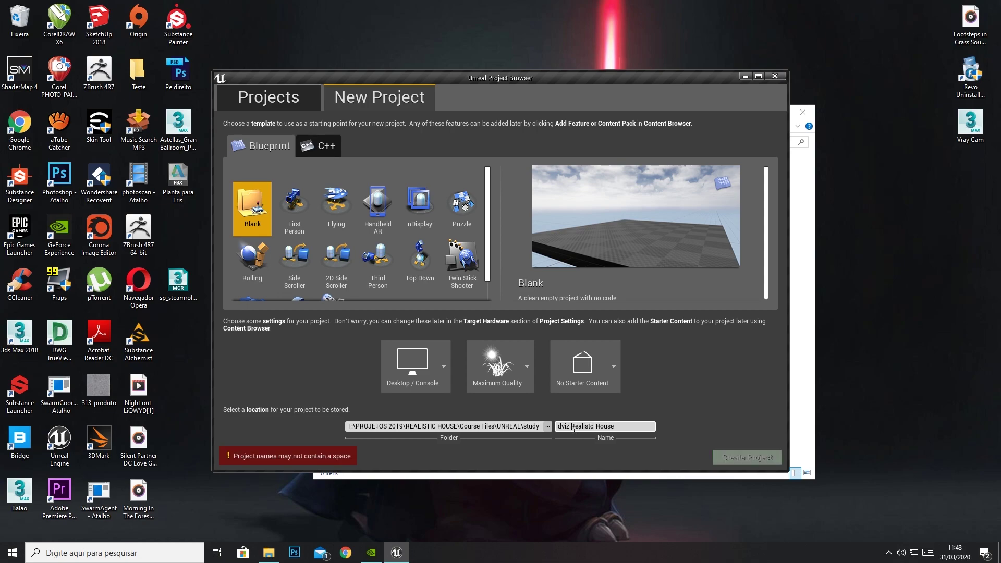
{"action": "key", "text": "BackSpace"}
{"action": "key", "text": "BackSpace"}
{"action": "type", "text": "_"}
{"action": "left_click", "coordinate": [597, 428]}
{"action": "key", "text": "BackSpace"}
{"action": "type", "text": "_"}
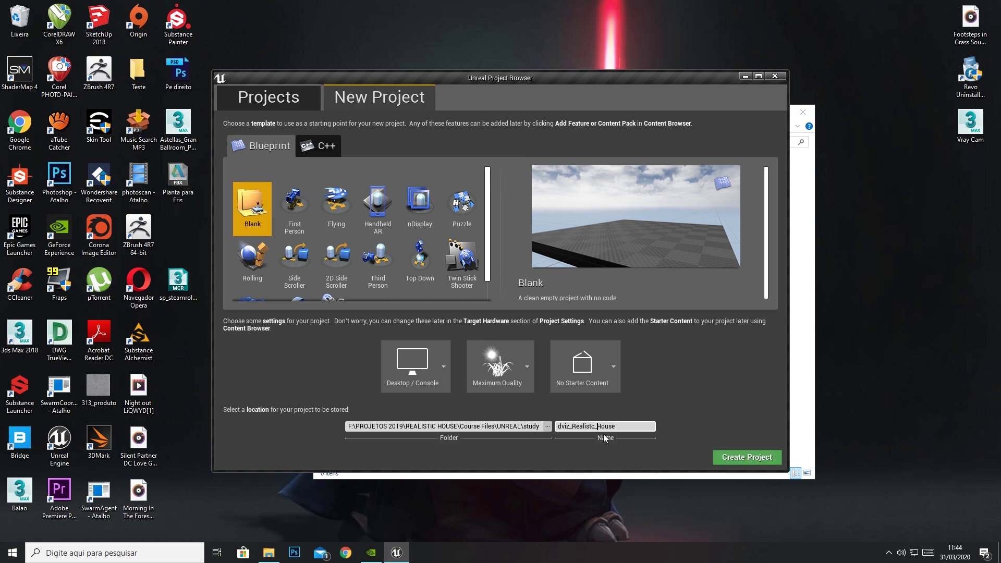
Create the dviz_Realistc_House project in study_house and let the editor open it
{"action": "left_click", "coordinate": [734, 458]}
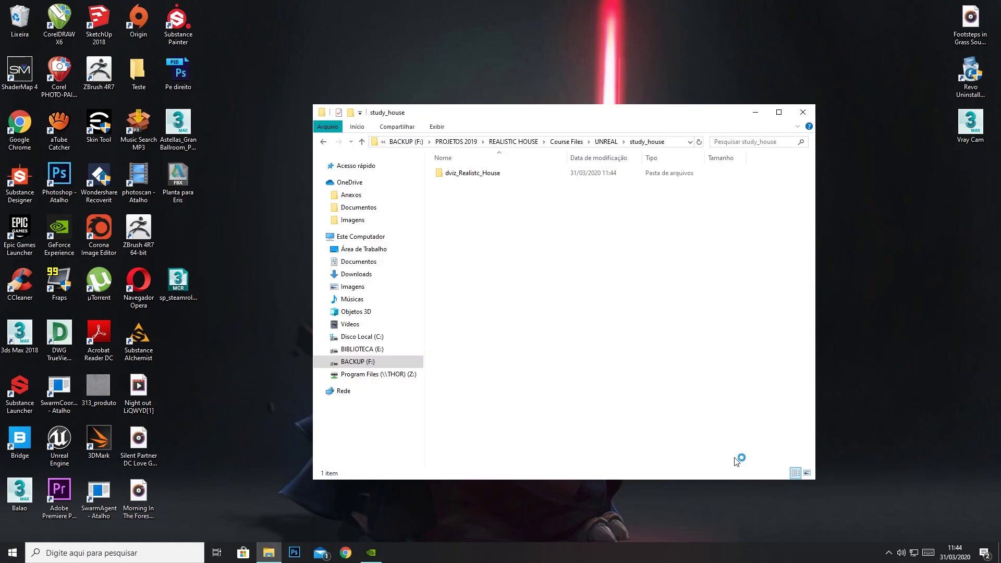